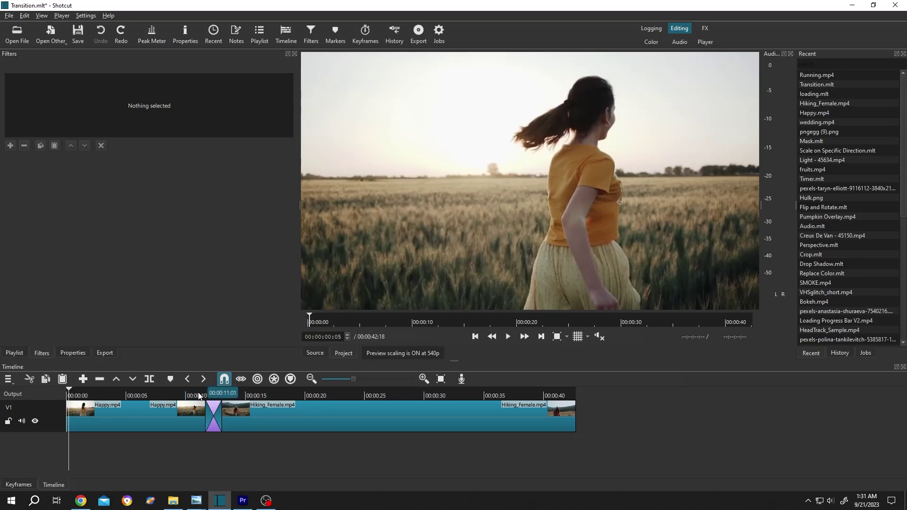
Step: Scrub the playhead to about 12 seconds, through the transition into the hiking footage
drag(199, 396, 241, 394)
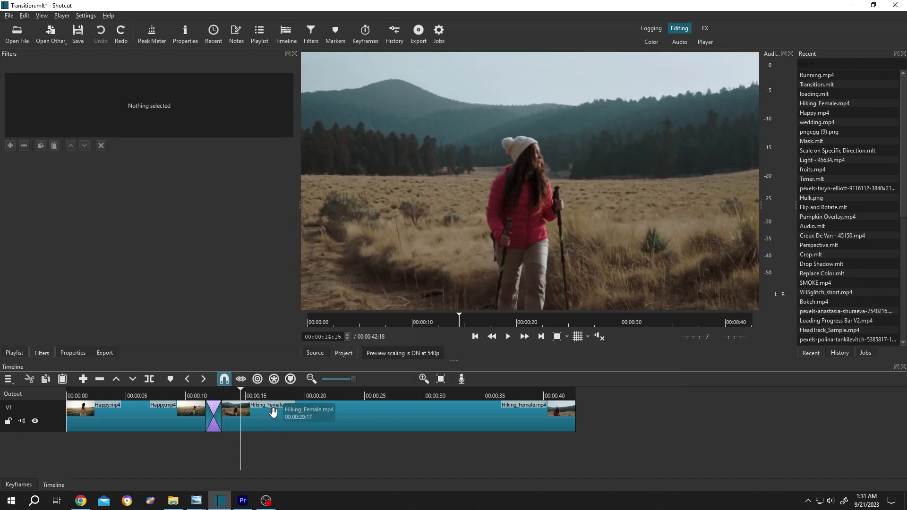
Step: Drag Hiking_Female.mp4 later on V1, then undo so it again follows the transition directly
drag(273, 413, 342, 415)
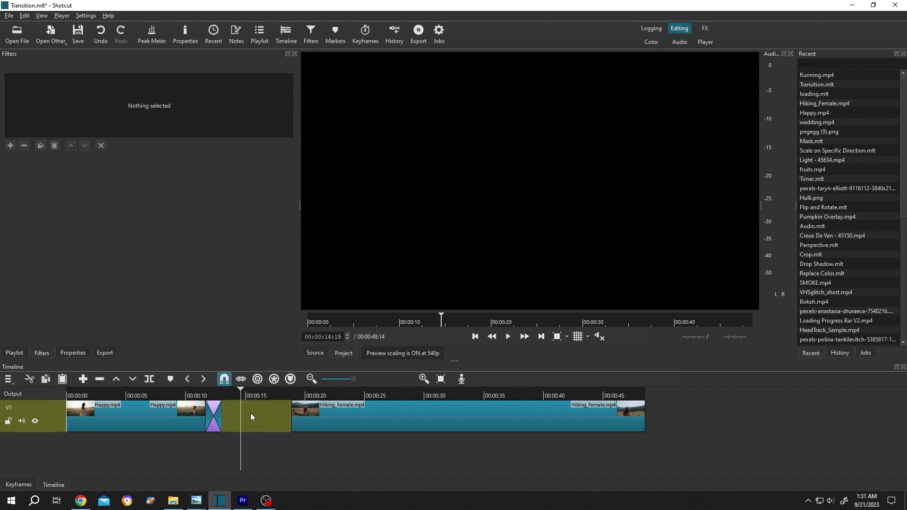
key(ctrl+z)
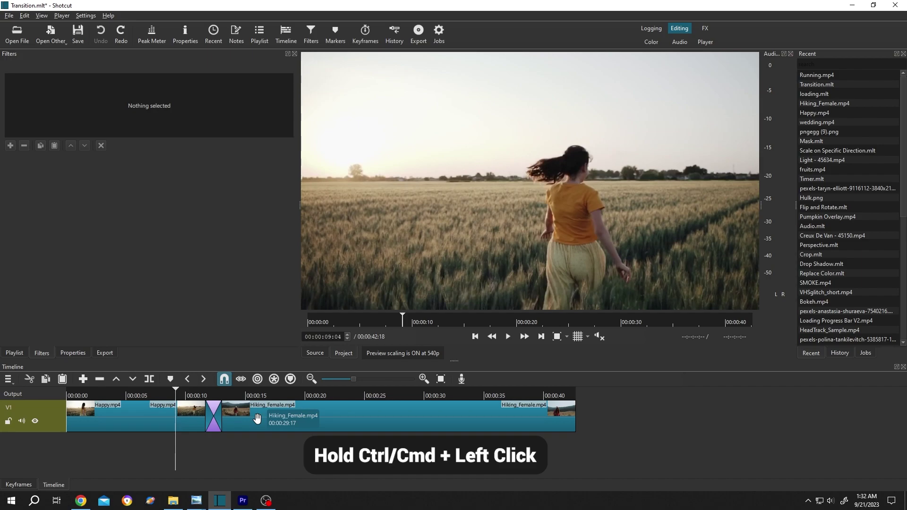
Step: Select Hiking_Female.mp4 and Happy.mp4 and shift them with their transition about 15 seconds later
ctrl+click(225, 418)
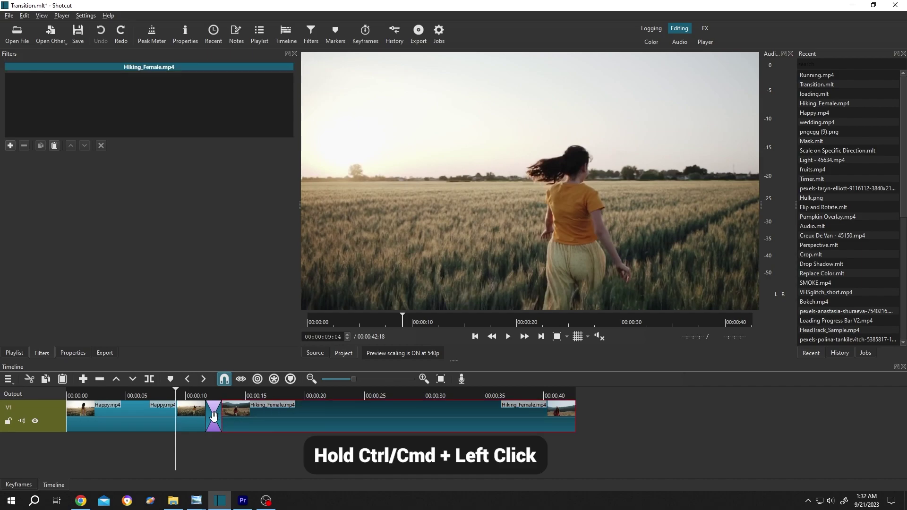
ctrl+click(148, 415)
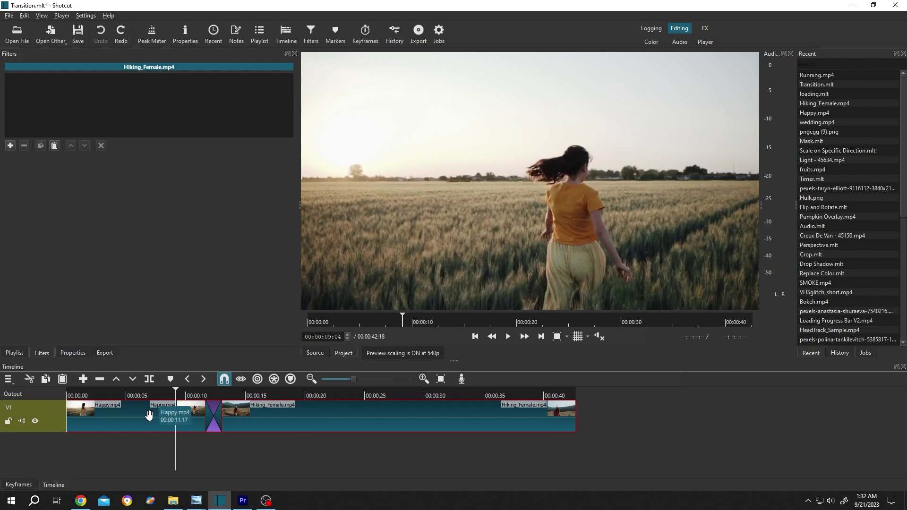
drag(149, 415, 337, 415)
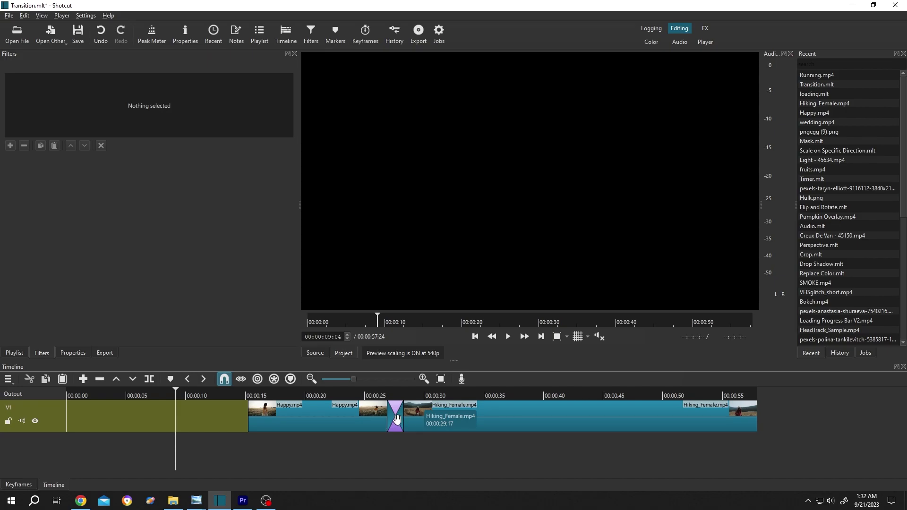
Step: Select both clips again and drag the group with its transition back to 00:00:00
click(415, 418)
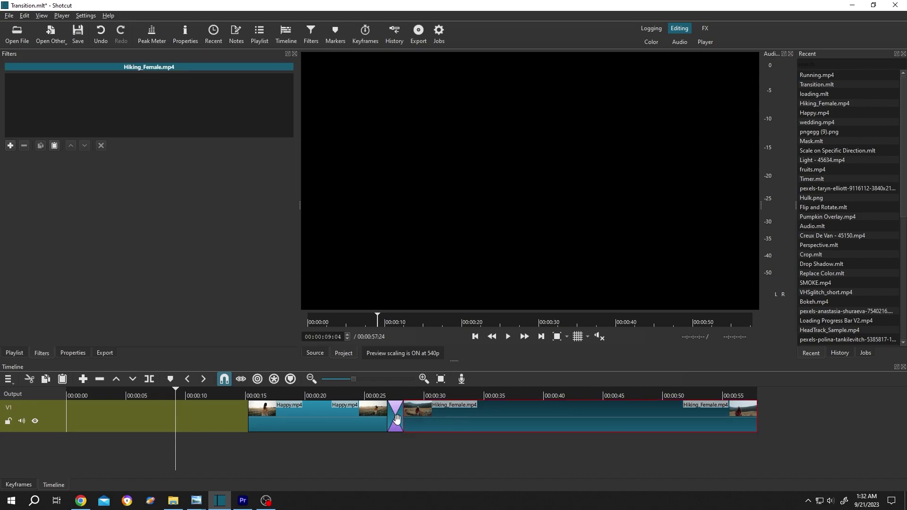
ctrl+click(342, 415)
drag(349, 411, 152, 411)
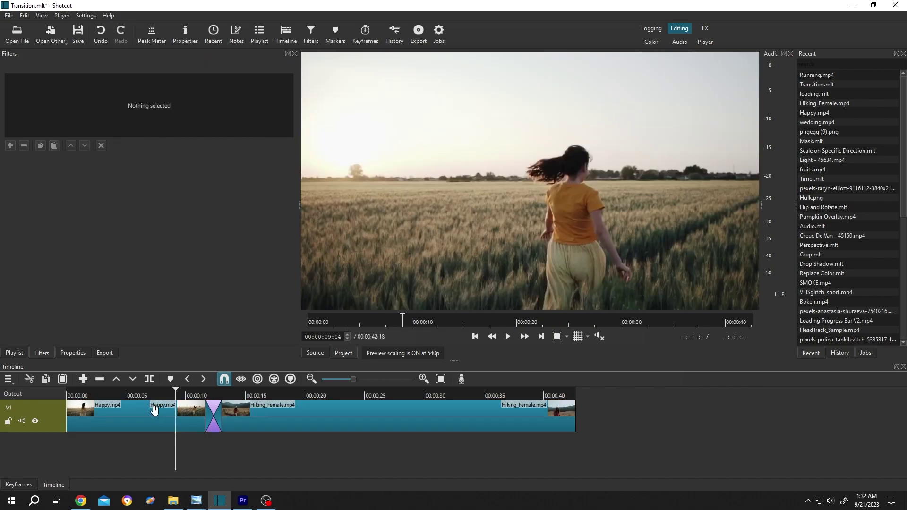